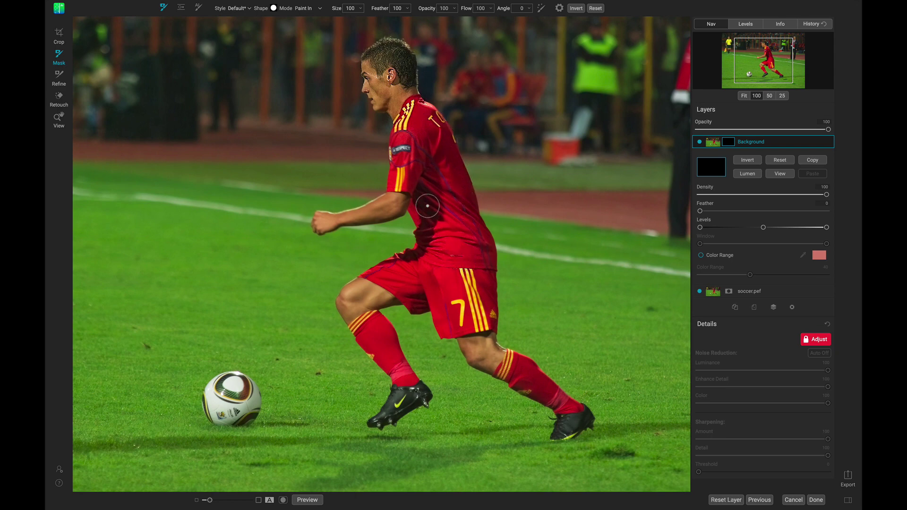
# Step: Invert the Background layer's mask to cover the player, toggling it off and on to compare
pyautogui.click(745, 160)
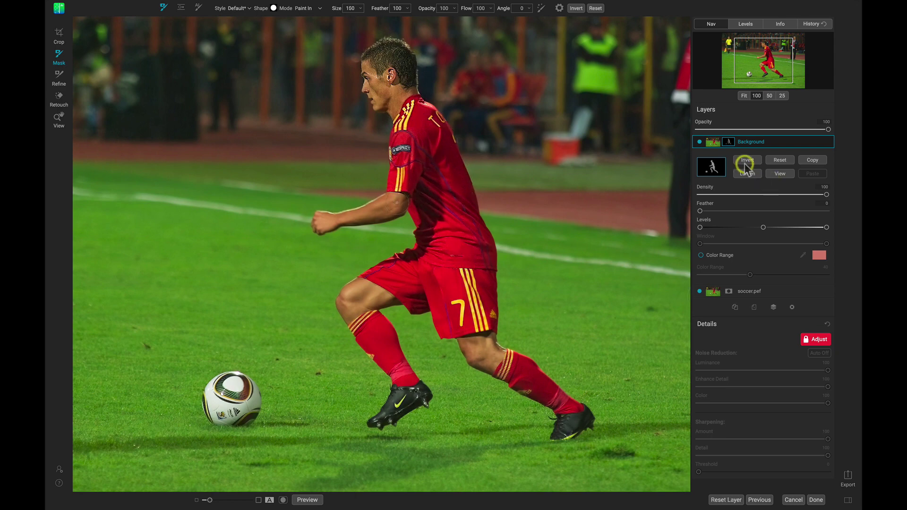
pyautogui.click(700, 142)
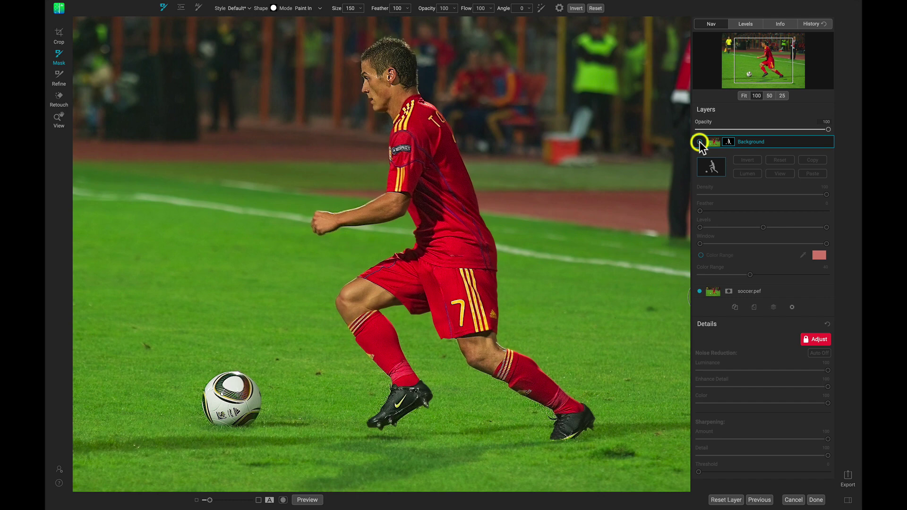
pyautogui.click(699, 143)
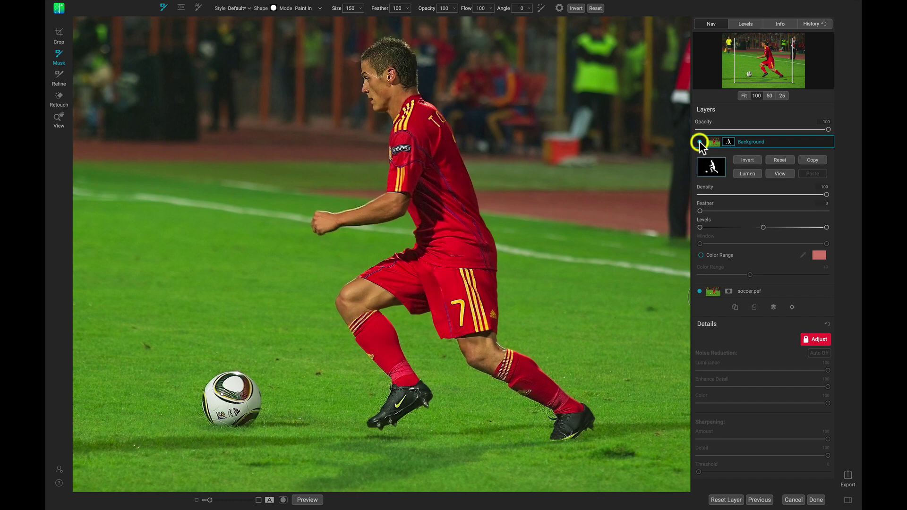
pyautogui.click(700, 142)
pyautogui.click(699, 143)
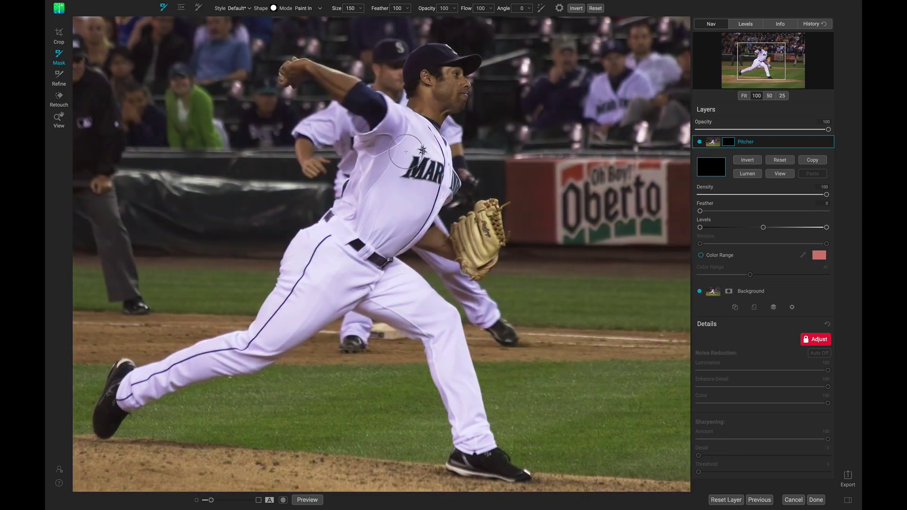
# Step: Paint the pitcher's silhouette into the Pitcher layer's mask and toggle that mask to compare
pyautogui.moveTo(355, 110)
pyautogui.mouseDown()
pyautogui.moveTo(413, 206)
pyautogui.moveTo(447, 64)
pyautogui.moveTo(484, 231)
pyautogui.moveTo(358, 284)
pyautogui.moveTo(295, 287)
pyautogui.moveTo(485, 466)
pyautogui.mouseUp()
pyautogui.click(699, 142)
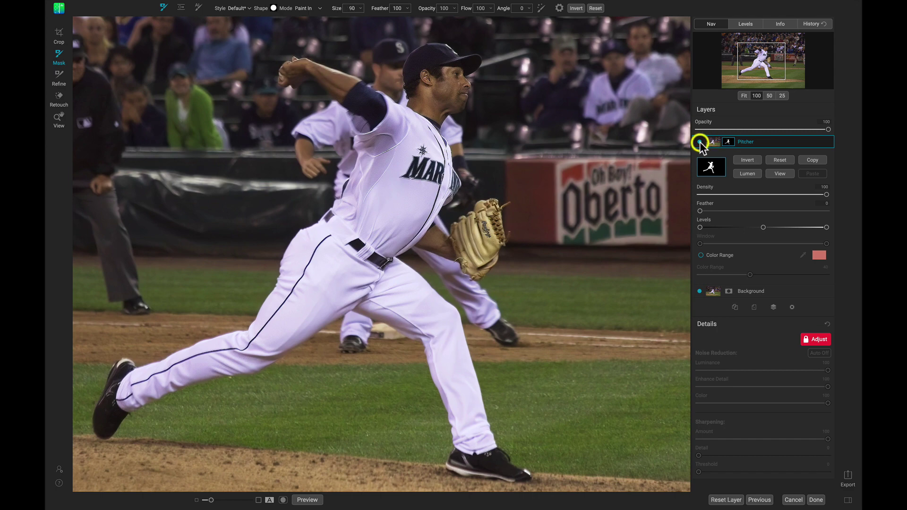
pyautogui.click(699, 143)
pyautogui.click(700, 143)
pyautogui.click(699, 142)
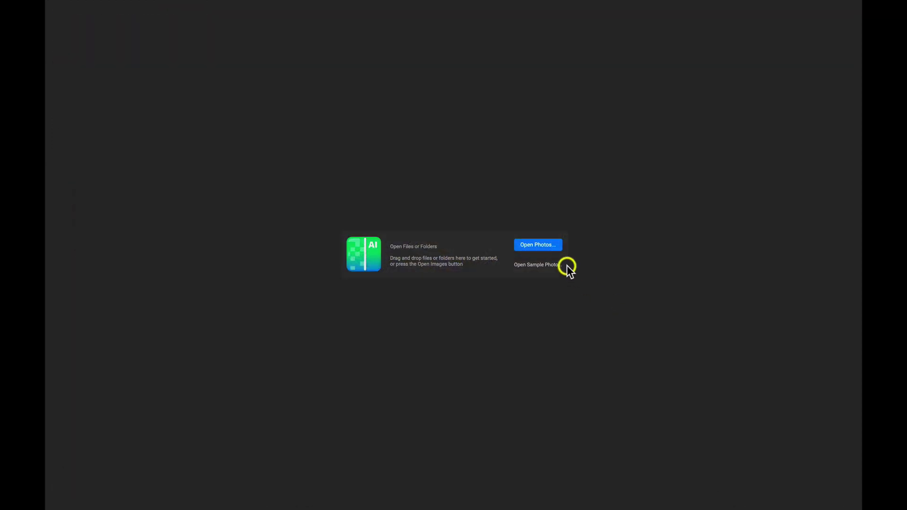
# Step: Open the raw file PitcherNoise.cr2 from the NoNoiseMasking folder through Open Photos
pyautogui.click(546, 248)
pyautogui.click(389, 124)
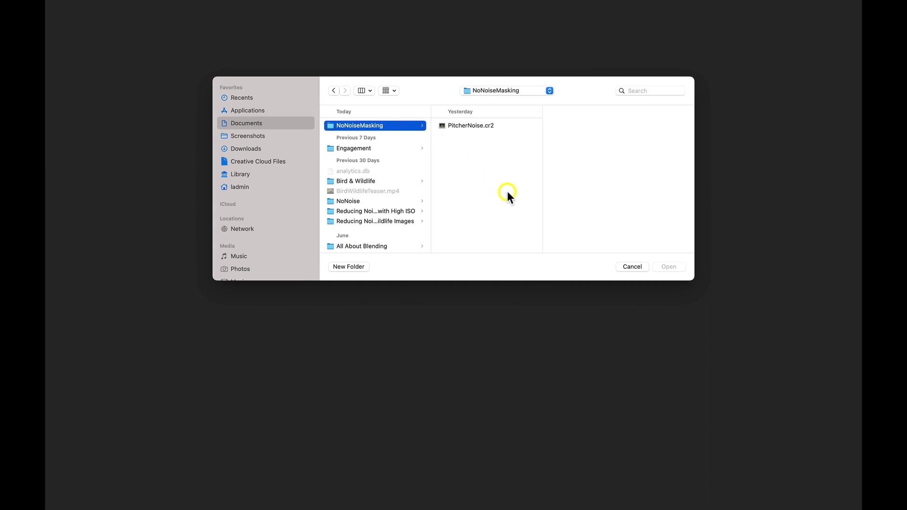
pyautogui.click(478, 126)
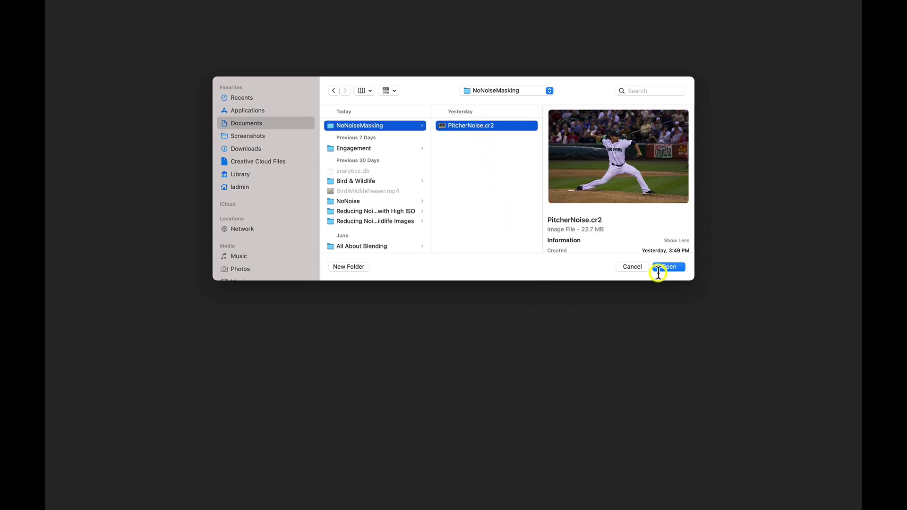
pyautogui.click(676, 267)
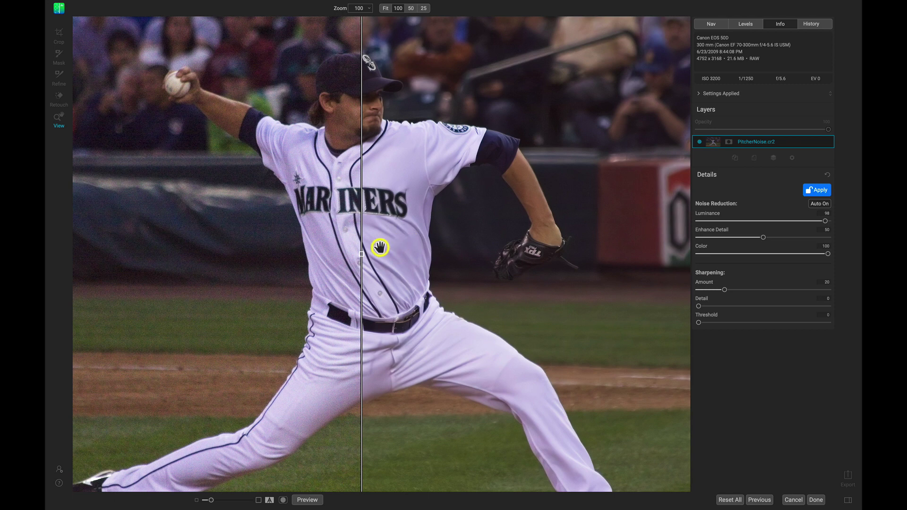
# Step: Sweep the before/after split across the pitcher's jersey and glove to judge the automatic noise reduction
pyautogui.moveTo(361, 254); pyautogui.dragTo(514, 219)
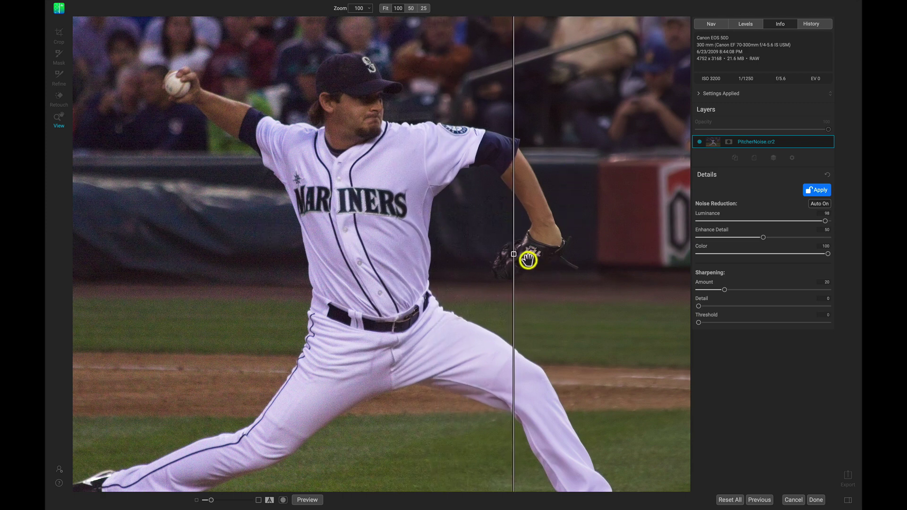
pyautogui.moveTo(513, 255); pyautogui.dragTo(316, 272)
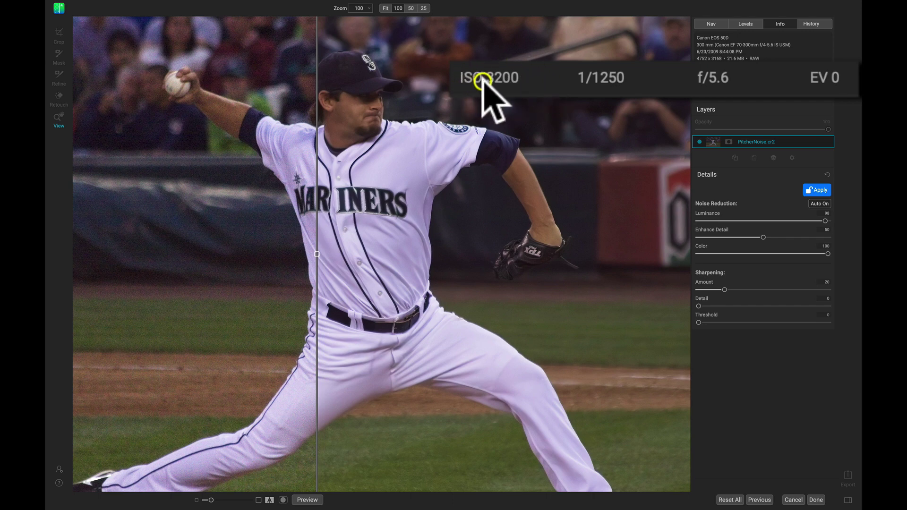
pyautogui.moveTo(318, 256); pyautogui.dragTo(541, 248)
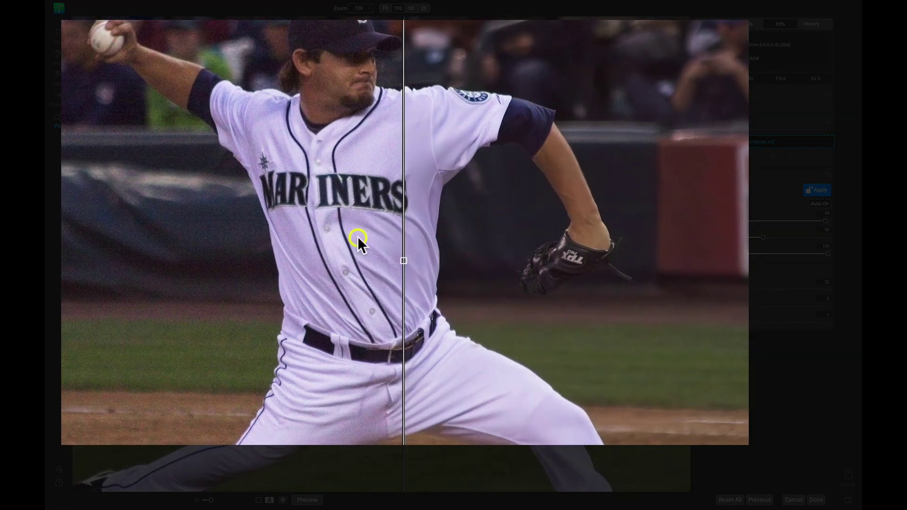
pyautogui.moveTo(358, 237); pyautogui.dragTo(308, 254)
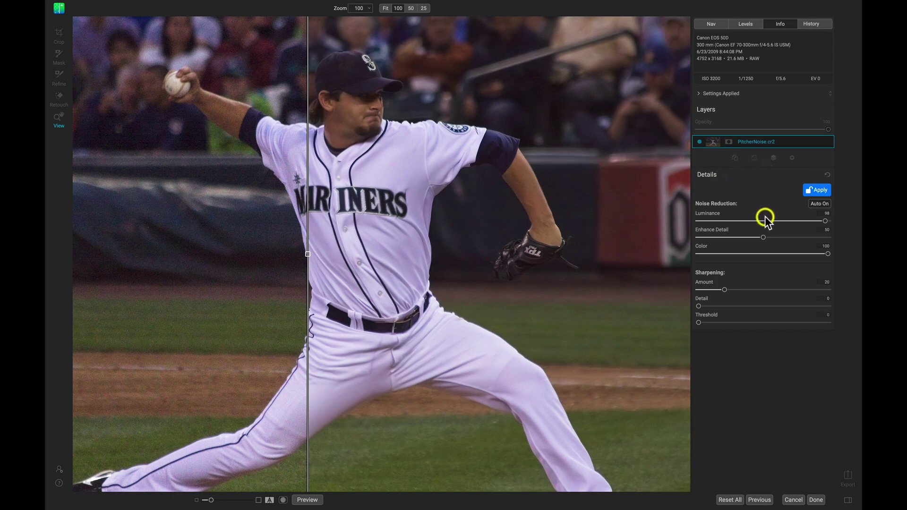
# Step: Set Enhance Detail and sharpening Amount to 100, compare at 125% zoom, and apply
pyautogui.click(764, 238)
pyautogui.moveTo(724, 290); pyautogui.dragTo(783, 291)
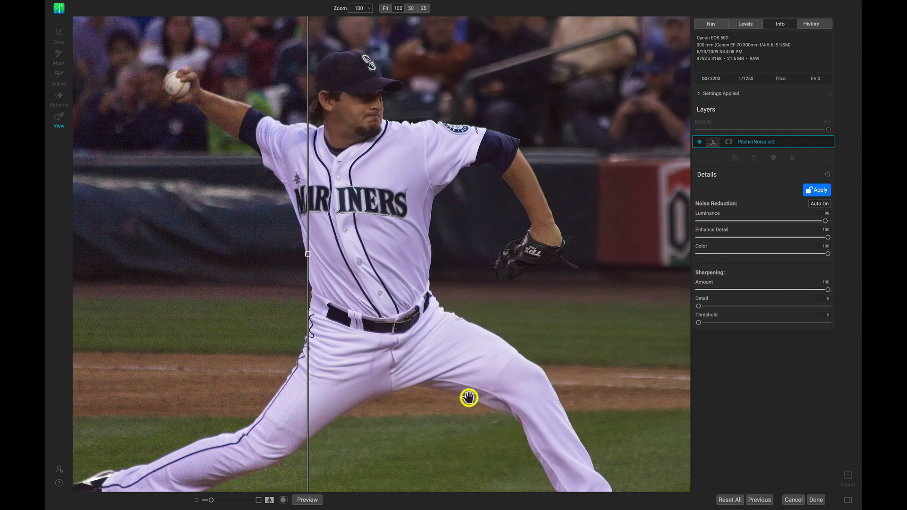
pyautogui.moveTo(338, 8); pyautogui.dragTo(337, 9)
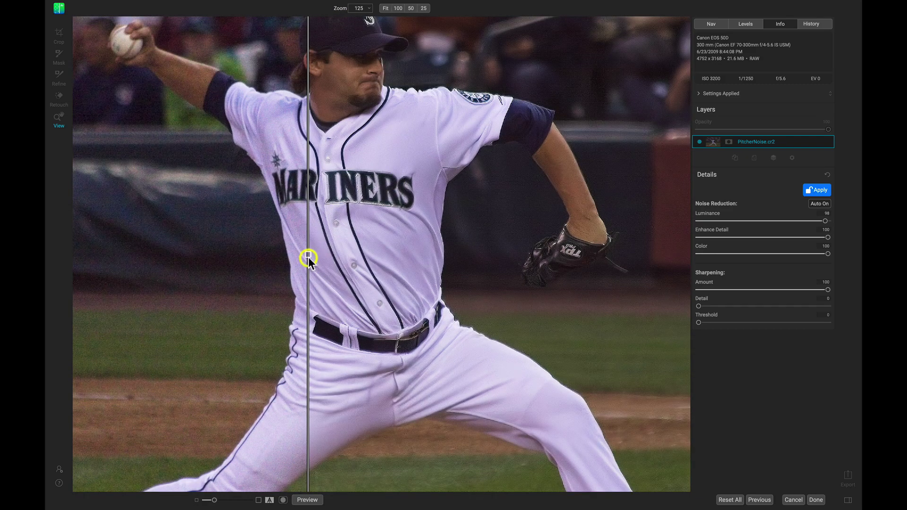
pyautogui.moveTo(310, 254); pyautogui.dragTo(234, 193)
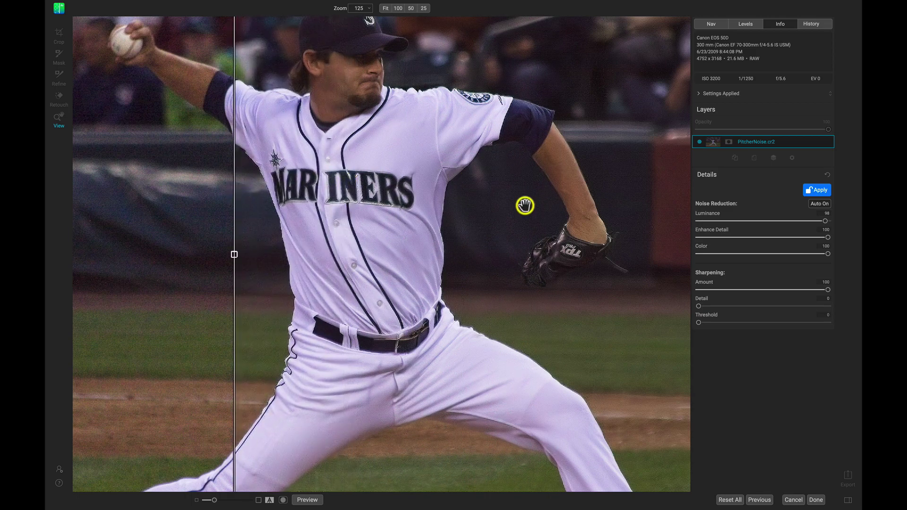
pyautogui.click(819, 190)
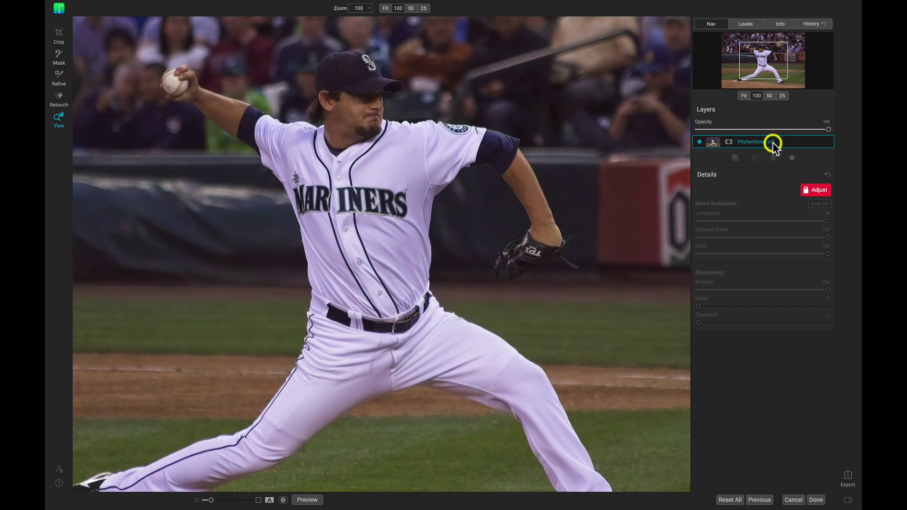
# Step: Duplicate the PitcherNoise.cr2 layer and rename the copy 'Background'
pyautogui.click(736, 158)
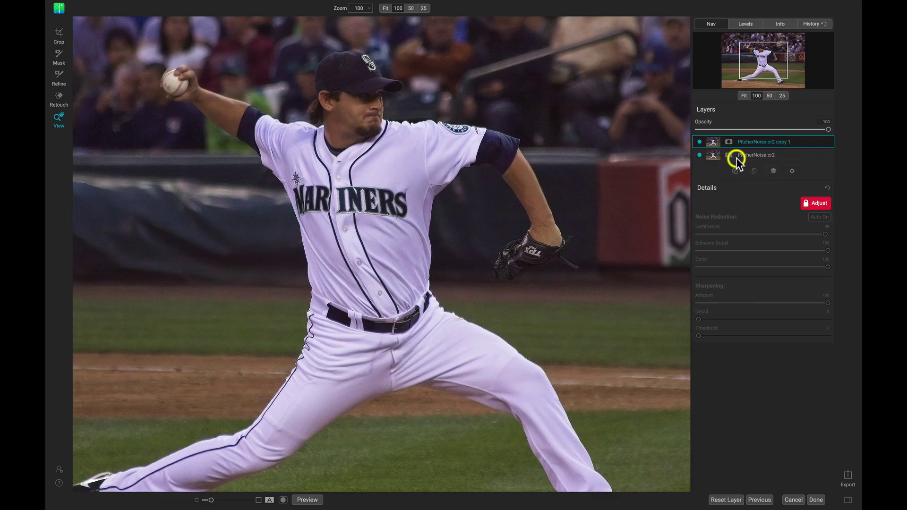
pyautogui.doubleClick(770, 142)
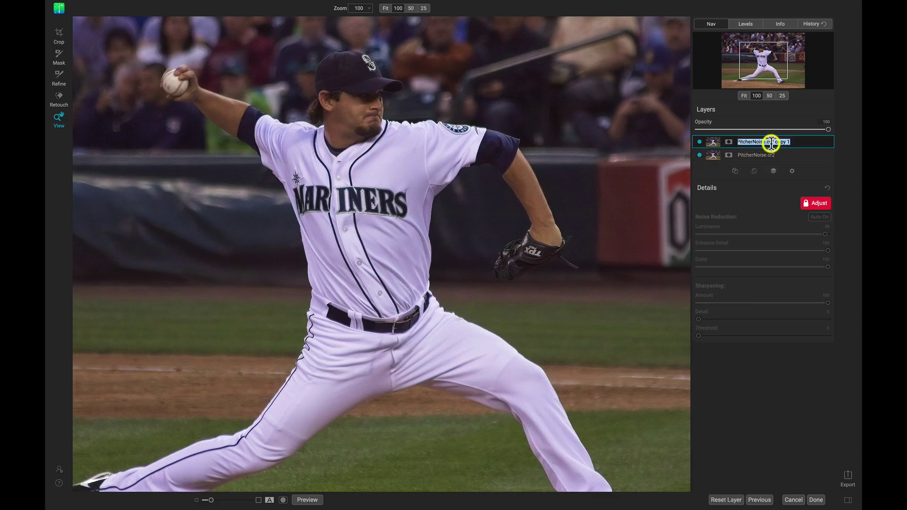
pyautogui.write('Background')
# Step: On Background, set Enhance Detail and Amount to 0, turn off auto, apply, and add a mask
pyautogui.click(816, 203)
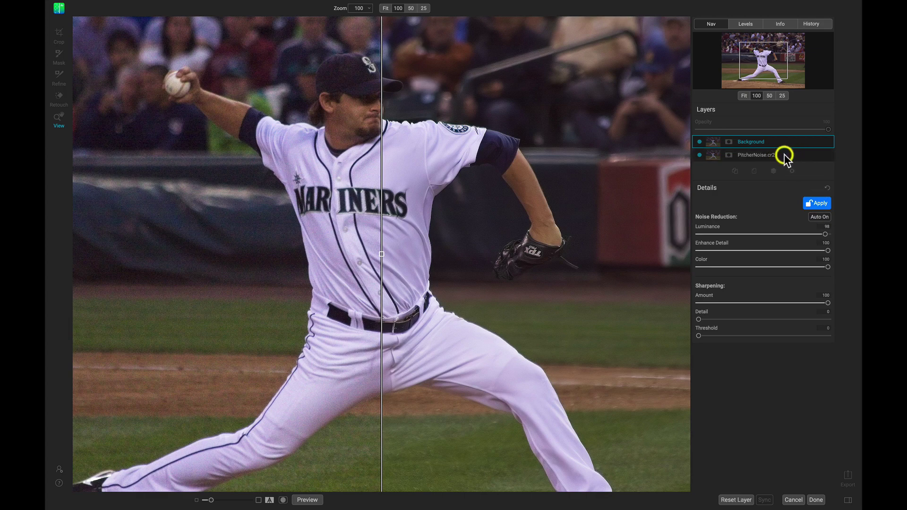
pyautogui.moveTo(826, 251); pyautogui.dragTo(694, 253)
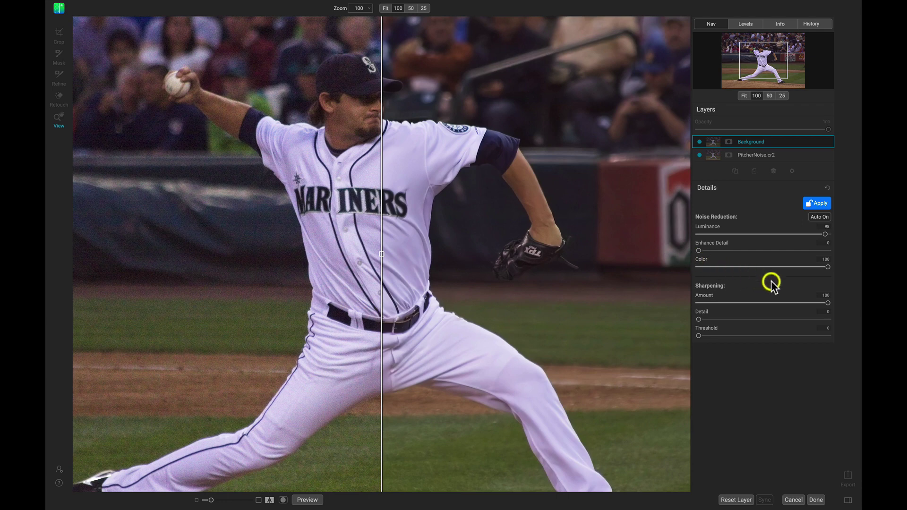
pyautogui.moveTo(828, 304); pyautogui.dragTo(682, 304)
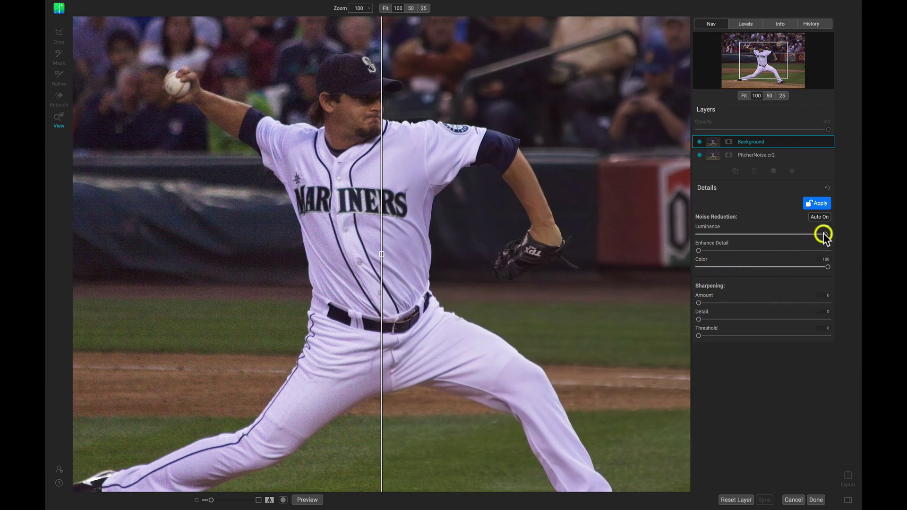
pyautogui.click(789, 238)
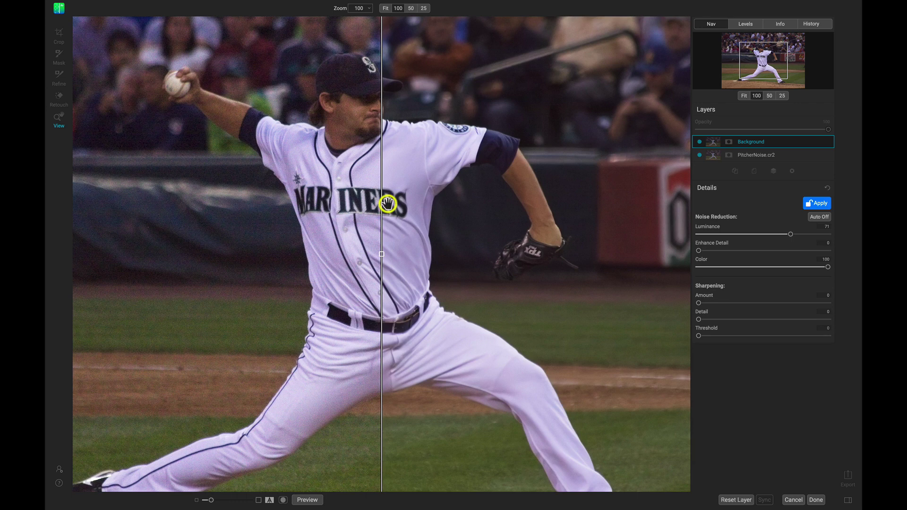
pyautogui.moveTo(382, 254); pyautogui.dragTo(259, 242)
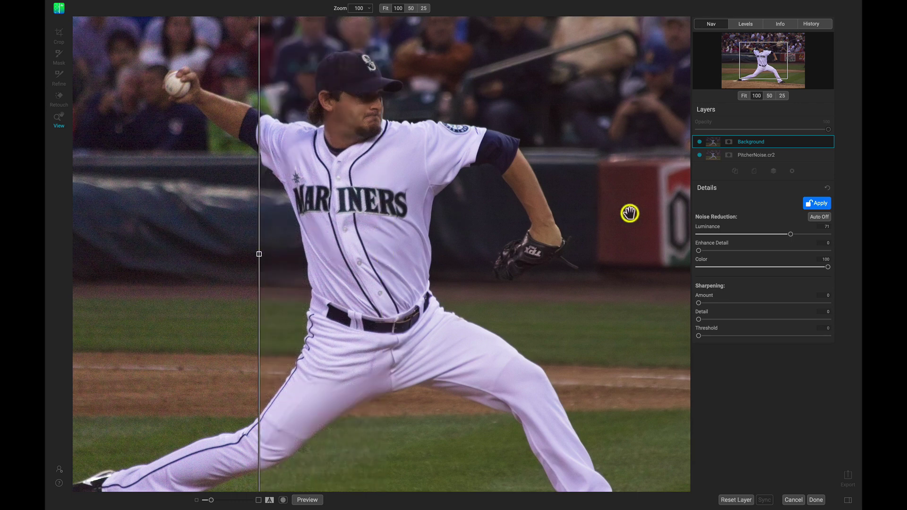
pyautogui.click(821, 204)
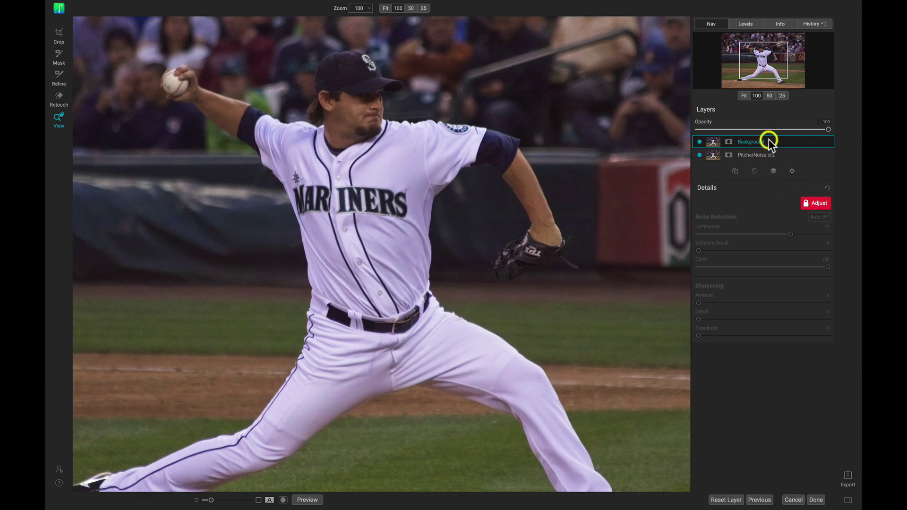
pyautogui.click(730, 142)
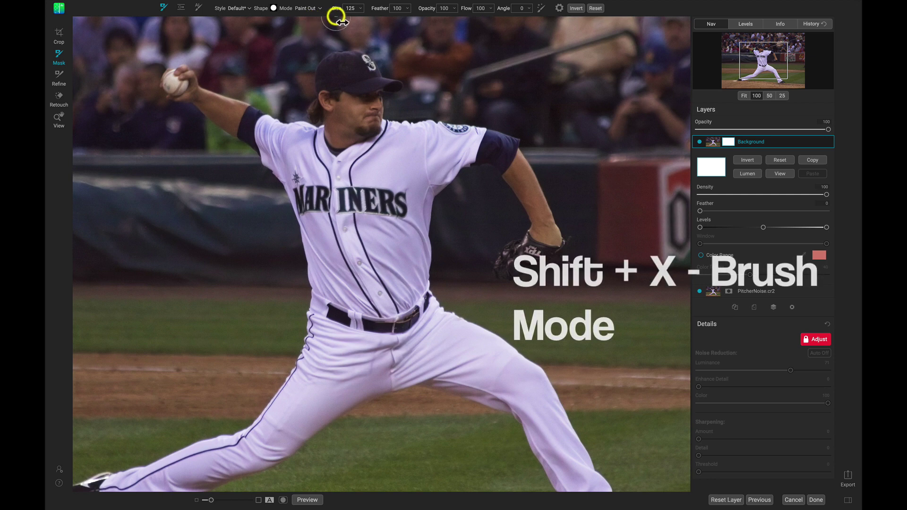
# Step: Set the Paint Out masking brush size to 150, nudging it to 175 and back
pyautogui.moveTo(336, 18); pyautogui.dragTo(337, 15)
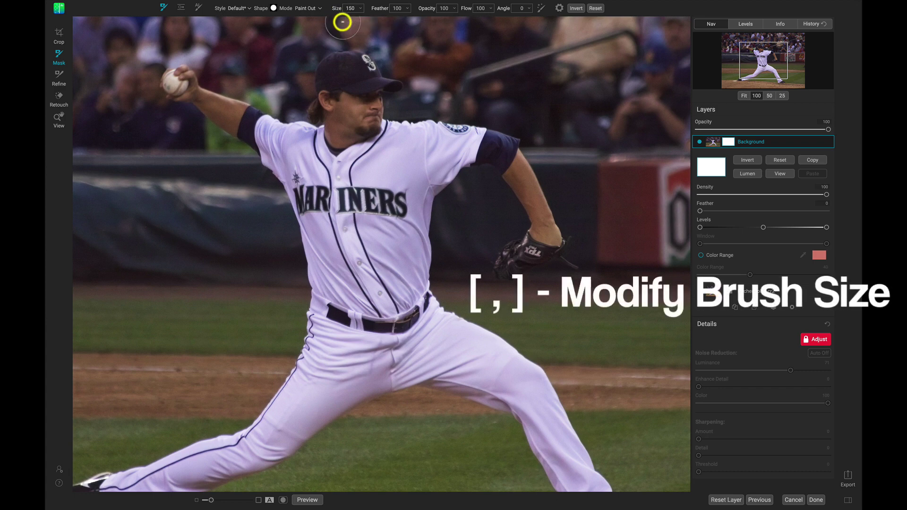
pyautogui.press(']')
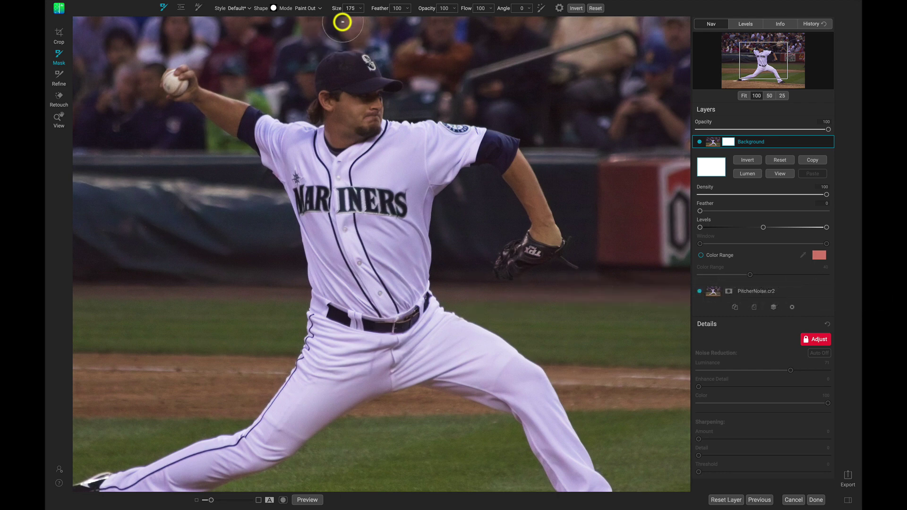
pyautogui.press('[')
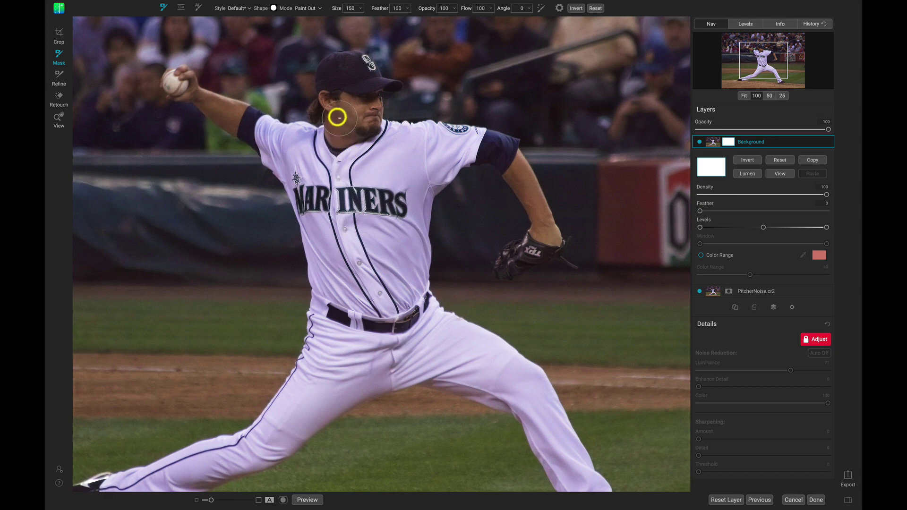
# Step: Paint out the Background mask over the pitcher from head to shoes, shrinking the brush for edges
pyautogui.moveTo(341, 77)
pyautogui.mouseDown()
pyautogui.moveTo(368, 82)
pyautogui.moveTo(357, 134)
pyautogui.moveTo(350, 120)
pyautogui.moveTo(345, 167)
pyautogui.moveTo(293, 151)
pyautogui.mouseUp()
pyautogui.press('[')
pyautogui.press('[')
pyautogui.press('[')
pyautogui.press('[')
pyautogui.press('[')
pyautogui.press('[')
pyautogui.press('[')
pyautogui.press('[')
pyautogui.press('[')
pyautogui.press('[')
pyautogui.press('[')
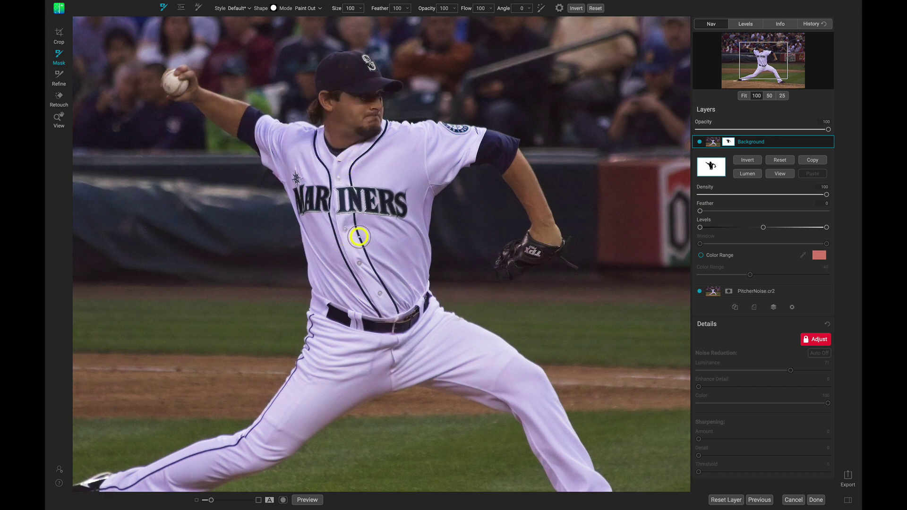
pyautogui.moveTo(527, 311)
pyautogui.mouseDown()
pyautogui.moveTo(485, 179)
pyautogui.moveTo(531, 184)
pyautogui.mouseUp()
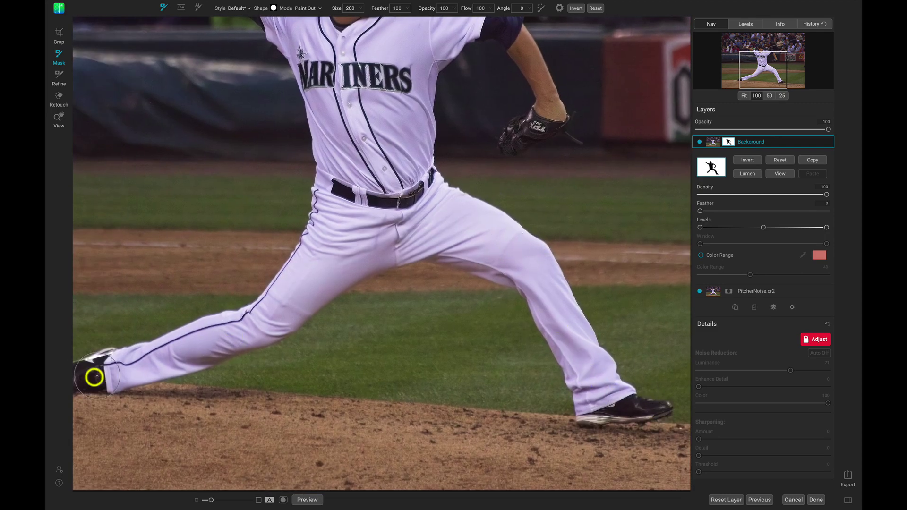
pyautogui.scroll(1, 437, 156)
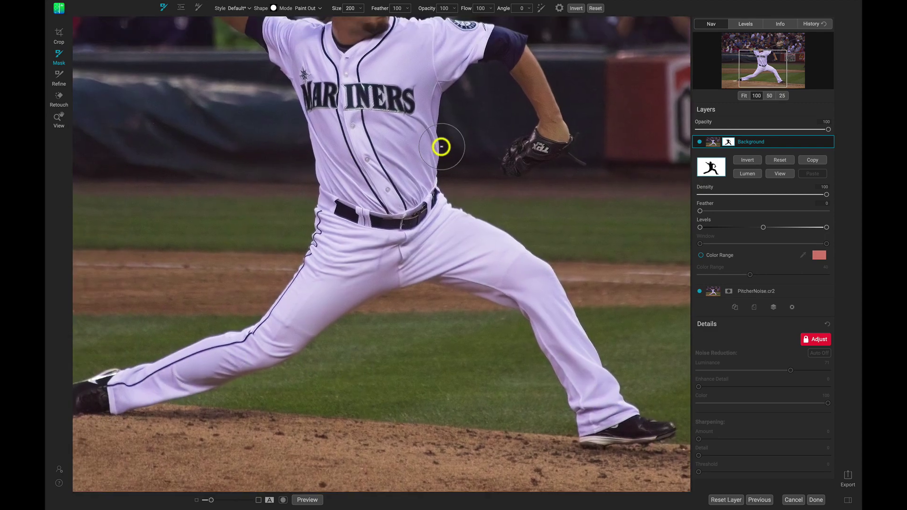
# Step: View the black-and-white mask, pan to the head, return to the photo, and switch to the View tool (Z)
pyautogui.click(780, 174)
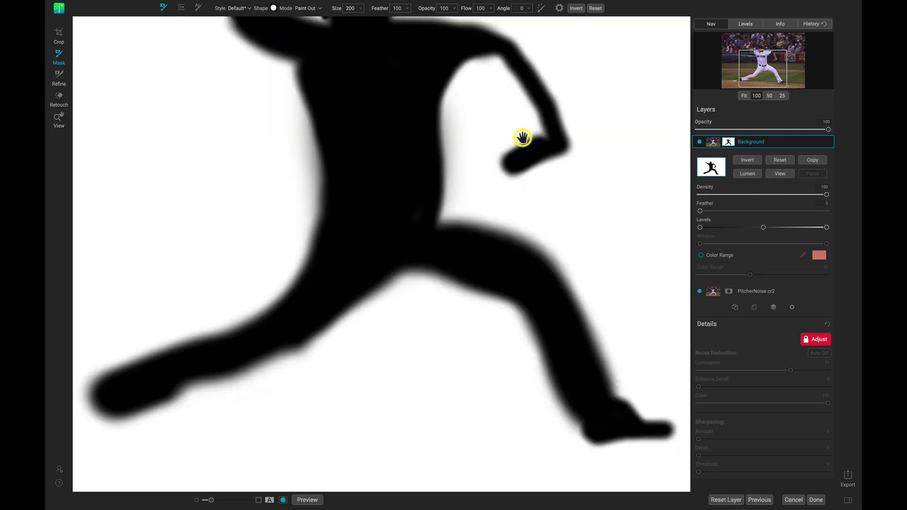
pyautogui.moveTo(514, 180); pyautogui.dragTo(510, 202)
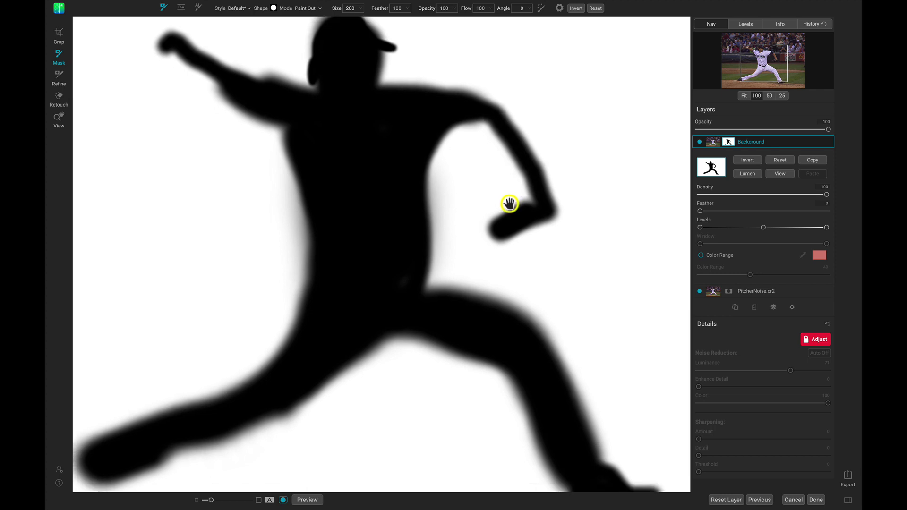
pyautogui.click(784, 173)
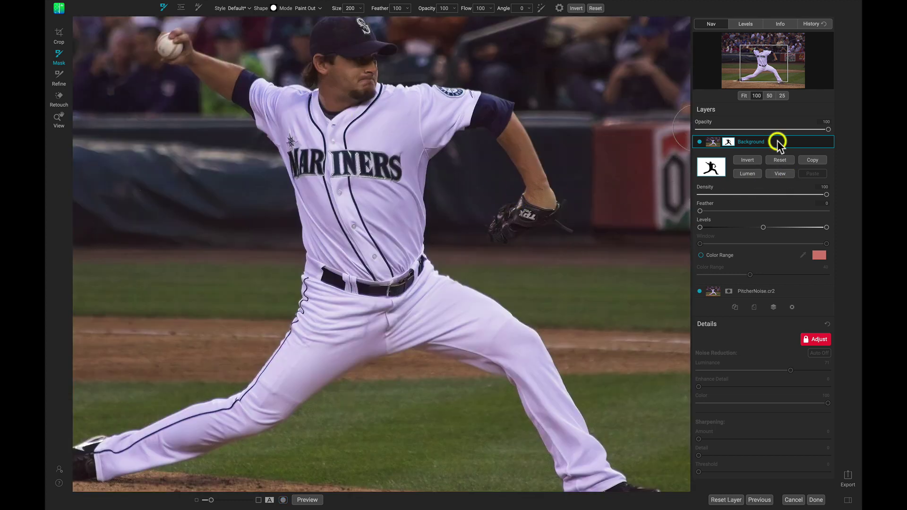
pyautogui.press('z')
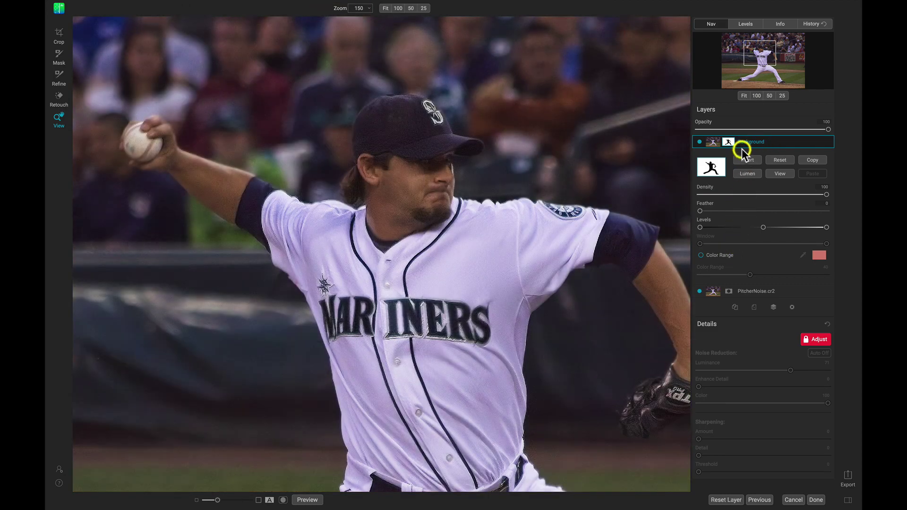
# Step: Toggle the masked Background layer's visibility off and on twice, leaving it visible
pyautogui.click(700, 141)
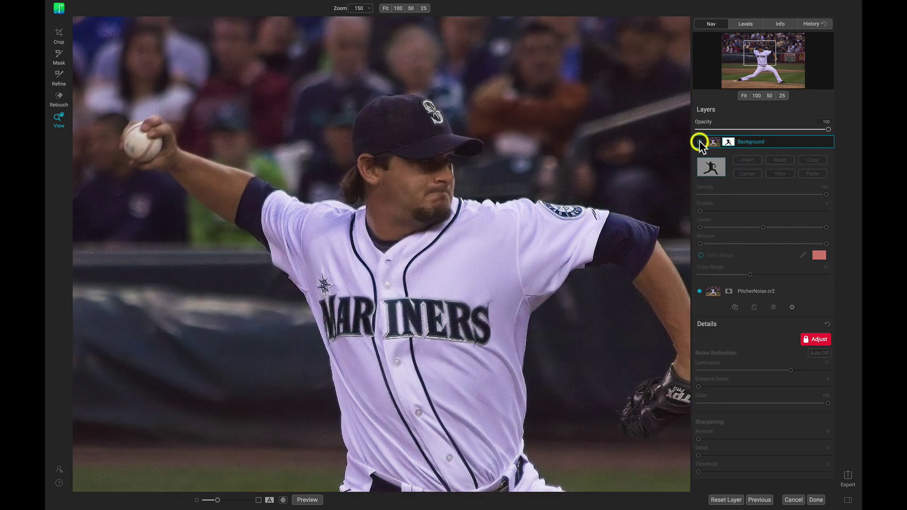
pyautogui.click(699, 142)
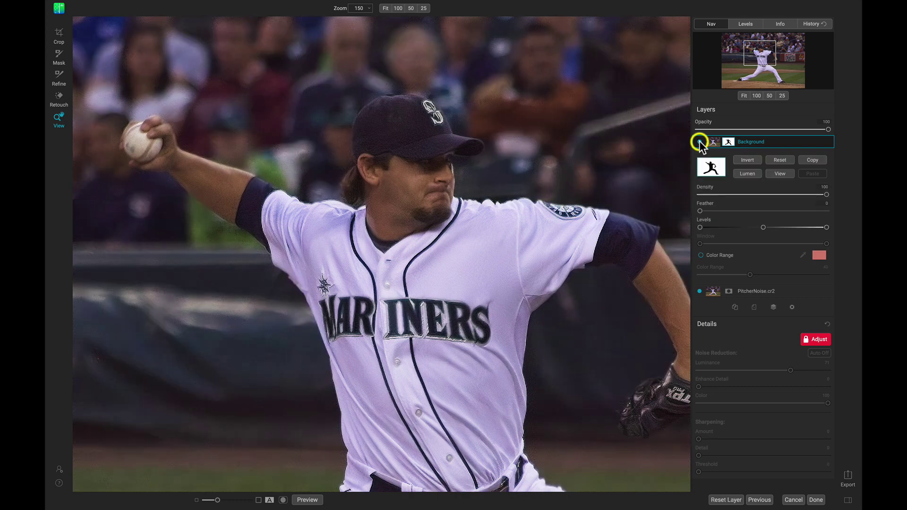
pyautogui.click(700, 141)
pyautogui.click(700, 142)
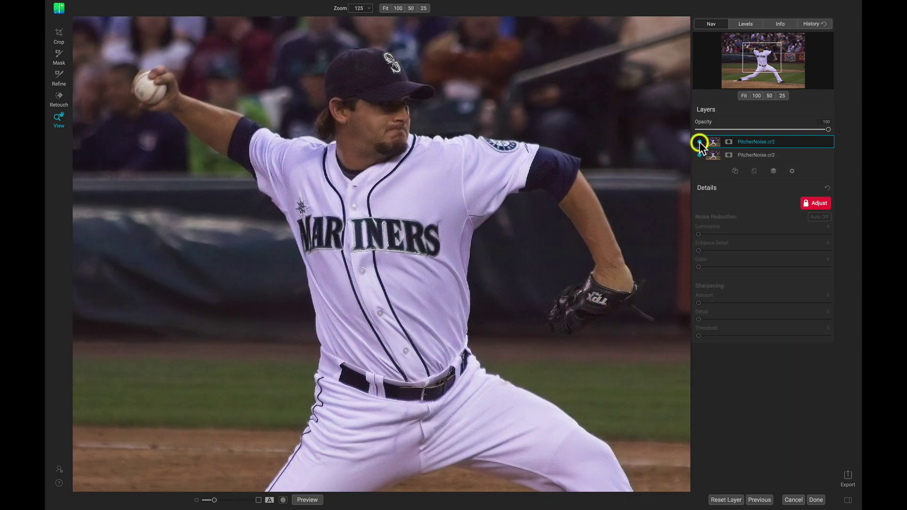
# Step: Hide and show the top PitcherNoise.cr2 layer twice to compare noise, then zoom to Fit
pyautogui.click(700, 143)
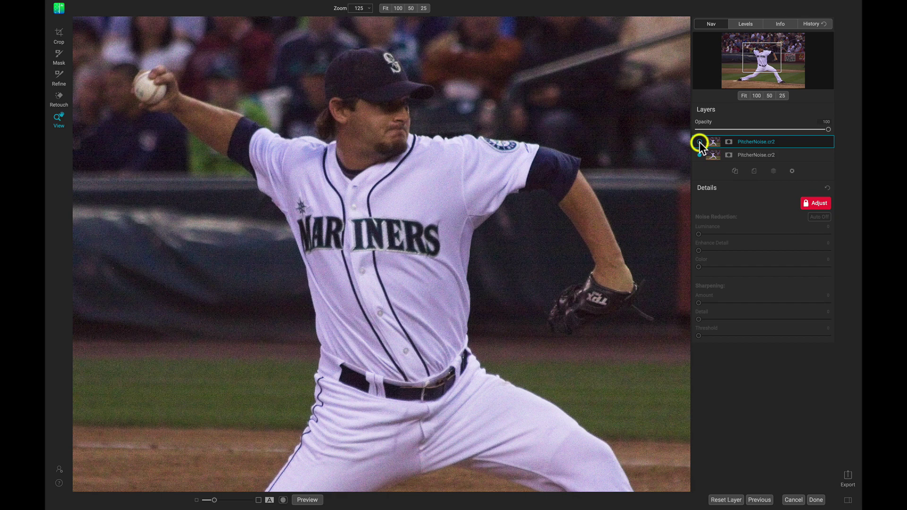
pyautogui.click(700, 142)
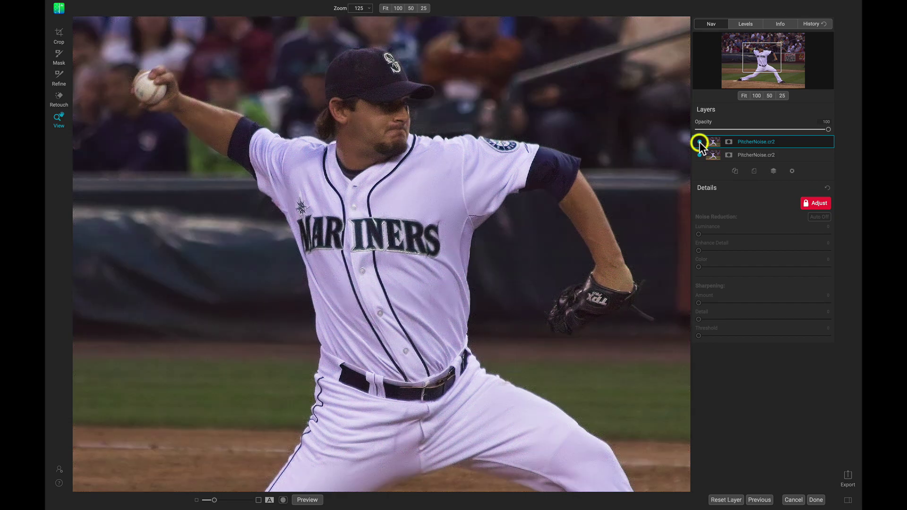
pyautogui.click(700, 142)
pyautogui.click(699, 142)
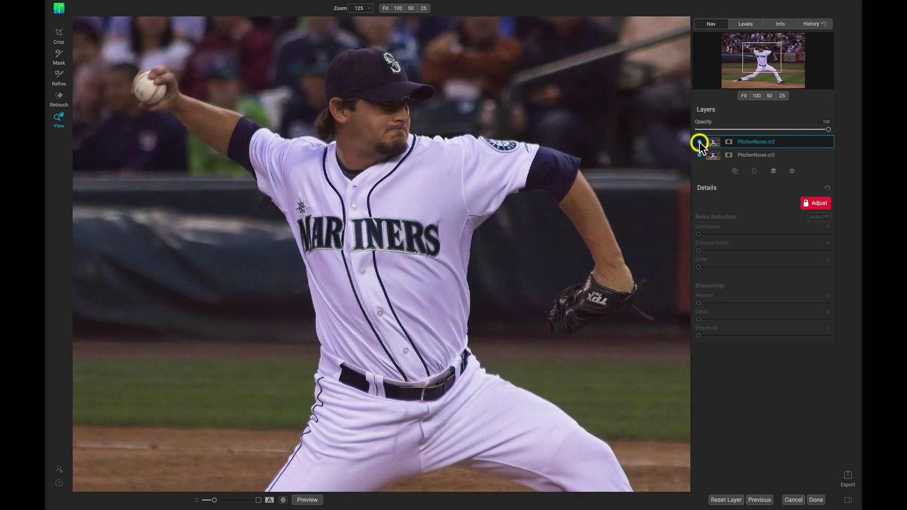
pyautogui.click(561, 208)
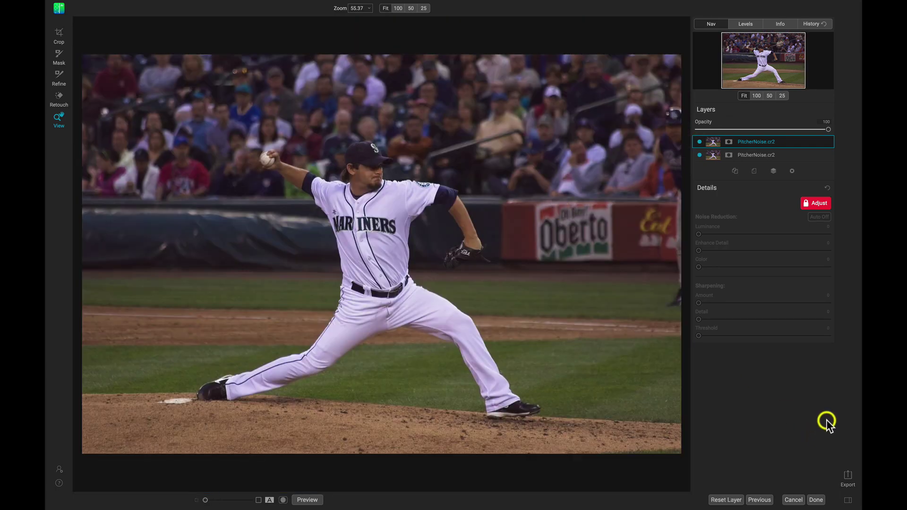